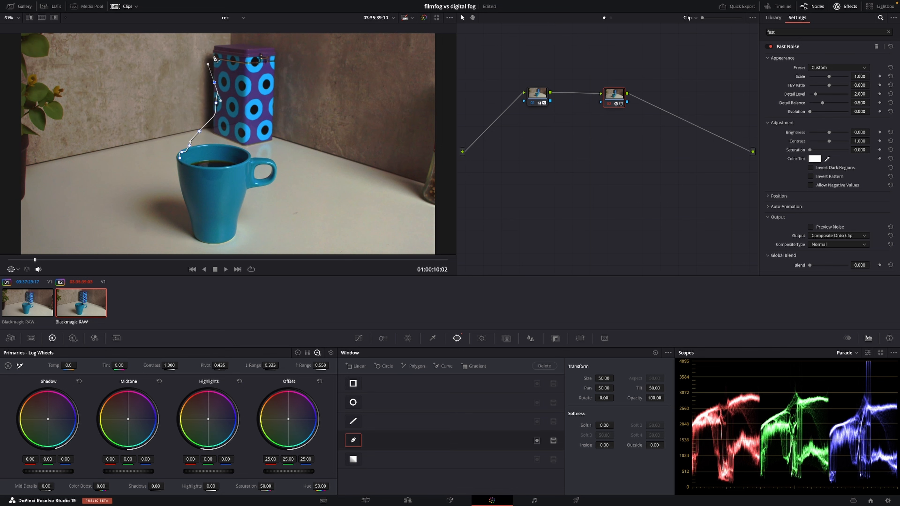
Extend the curve window from the box's upper corner up past the frame's top edge to shape the steam's left side and tip
{"action": "left_click", "coordinate": [215, 55]}
{"action": "left_click", "coordinate": [227, 41]}
{"action": "left_click", "coordinate": [232, 36]}
{"action": "scroll", "coordinate": [241, 38], "scroll_direction": "up", "scroll_amount": 1}
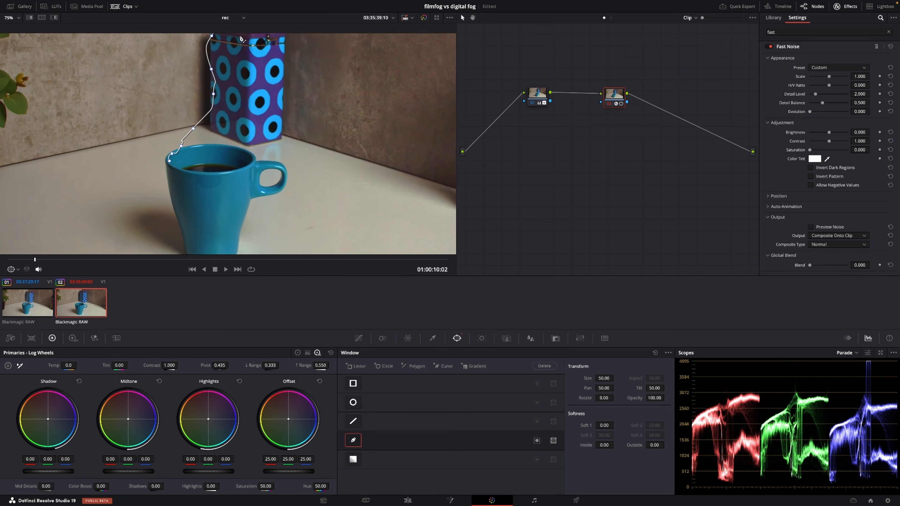
{"action": "scroll", "coordinate": [242, 38], "scroll_direction": "down", "scroll_amount": 3}
{"action": "left_click", "coordinate": [240, 45]}
{"action": "left_click", "coordinate": [252, 46]}
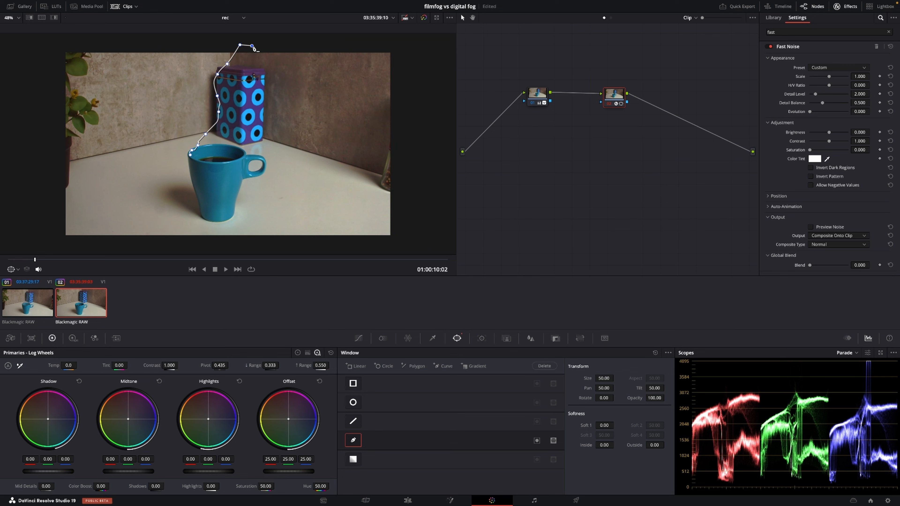
Trace the steam window down its right side to the mug, follow the front rim and close the shape at its starting point
{"action": "left_click_drag", "start_coordinate": [257, 74], "coordinate": [252, 92]}
{"action": "left_click", "coordinate": [246, 103]}
{"action": "left_click_drag", "start_coordinate": [236, 137], "coordinate": [241, 146]}
{"action": "left_click", "coordinate": [242, 151]}
{"action": "scroll", "coordinate": [240, 155], "scroll_direction": "down", "scroll_amount": 2}
{"action": "scroll", "coordinate": [241, 156], "scroll_direction": "up", "scroll_amount": 3}
{"action": "scroll", "coordinate": [241, 156], "scroll_direction": "up", "scroll_amount": 5}
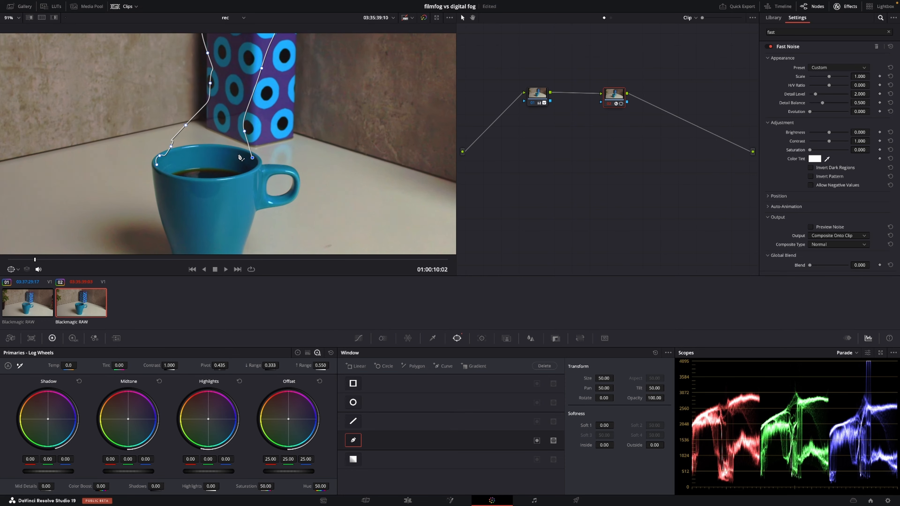
{"action": "left_click_drag", "start_coordinate": [253, 167], "coordinate": [247, 172]}
{"action": "left_click_drag", "start_coordinate": [192, 176], "coordinate": [181, 176]}
{"action": "left_click", "coordinate": [158, 166]}
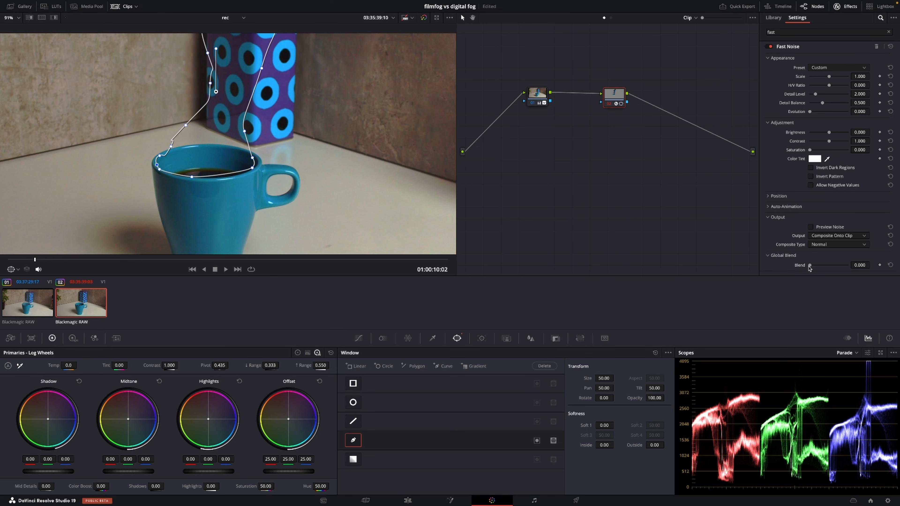
Set the Fast Noise global blend to 1.000 and apply the Smoke preset
{"action": "left_click_drag", "start_coordinate": [810, 265], "coordinate": [854, 263]}
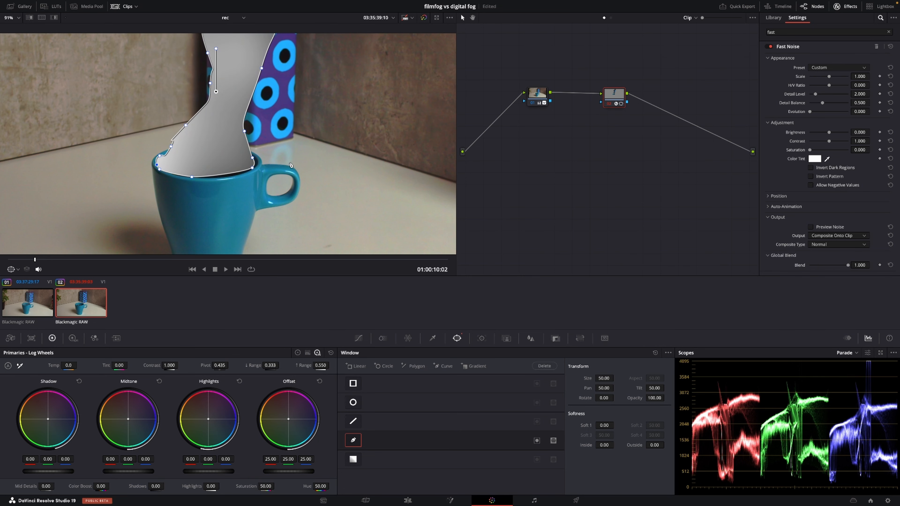
{"action": "scroll", "coordinate": [291, 165], "scroll_direction": "down", "scroll_amount": 5}
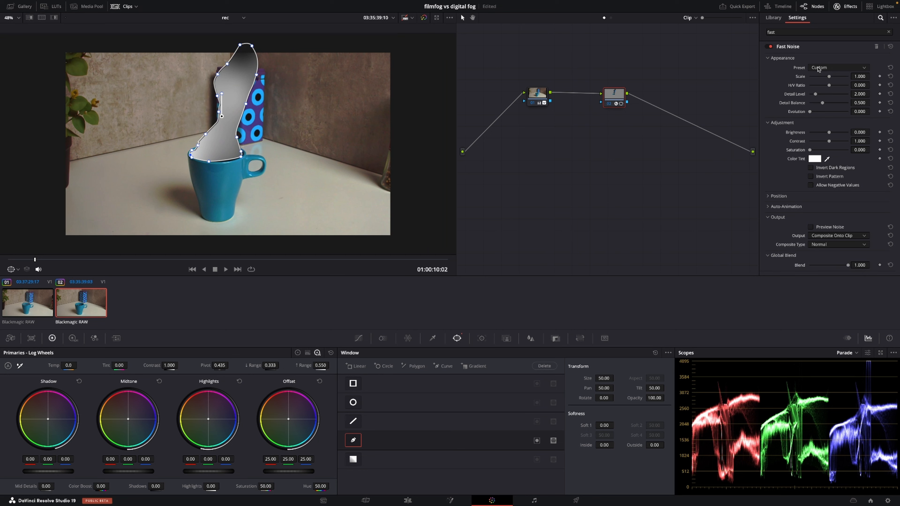
{"action": "left_click", "coordinate": [819, 68]}
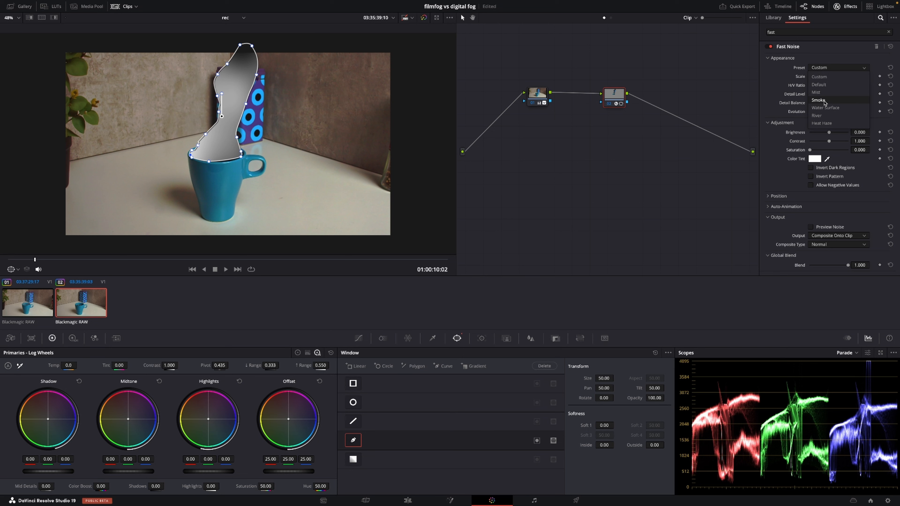
{"action": "left_click", "coordinate": [819, 100]}
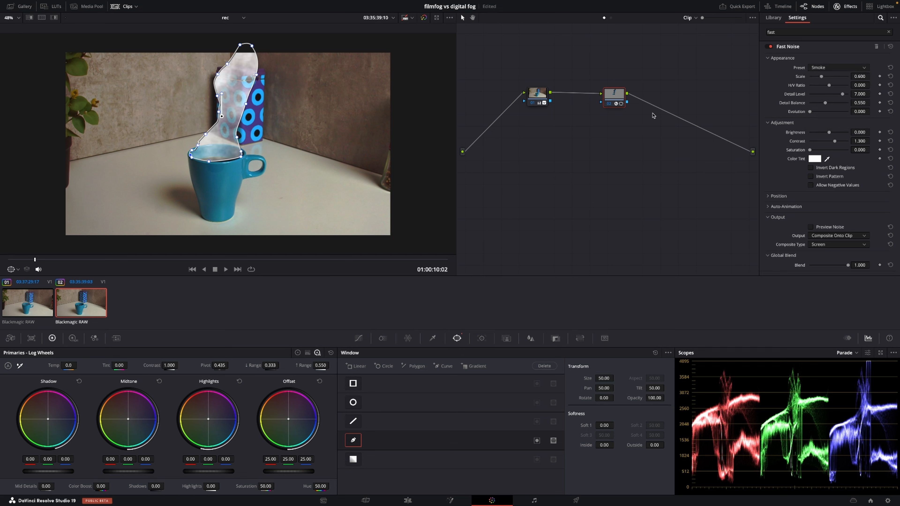
Set the noise scale to 1.101, detail level to 6.009 and detail balance to 0.663
{"action": "left_click_drag", "start_coordinate": [822, 76], "coordinate": [831, 77]}
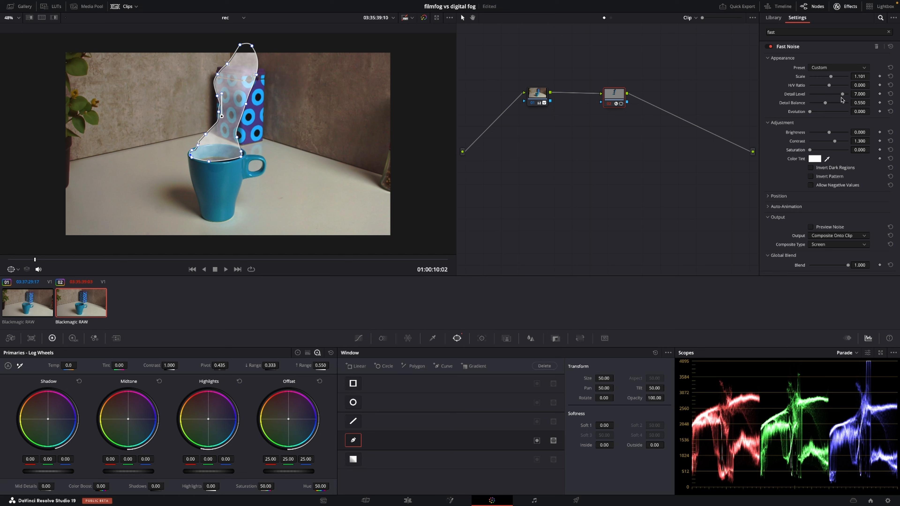
{"action": "mouse_move", "coordinate": [844, 96]}
{"action": "left_mouse_down"}
{"action": "mouse_move", "coordinate": [795, 99]}
{"action": "mouse_move", "coordinate": [838, 94]}
{"action": "left_mouse_up"}
{"action": "mouse_move", "coordinate": [826, 104]}
{"action": "left_mouse_down"}
{"action": "mouse_move", "coordinate": [841, 104]}
{"action": "mouse_move", "coordinate": [831, 105]}
{"action": "left_mouse_up"}
Try different noise evolution values against playback, settling on 0.036
{"action": "left_click_drag", "start_coordinate": [811, 112], "coordinate": [861, 116]}
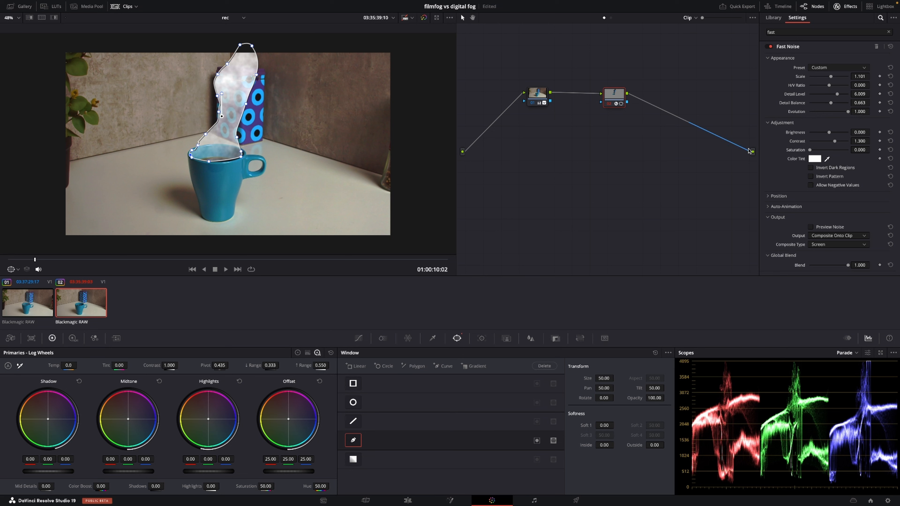
{"action": "key", "text": "space"}
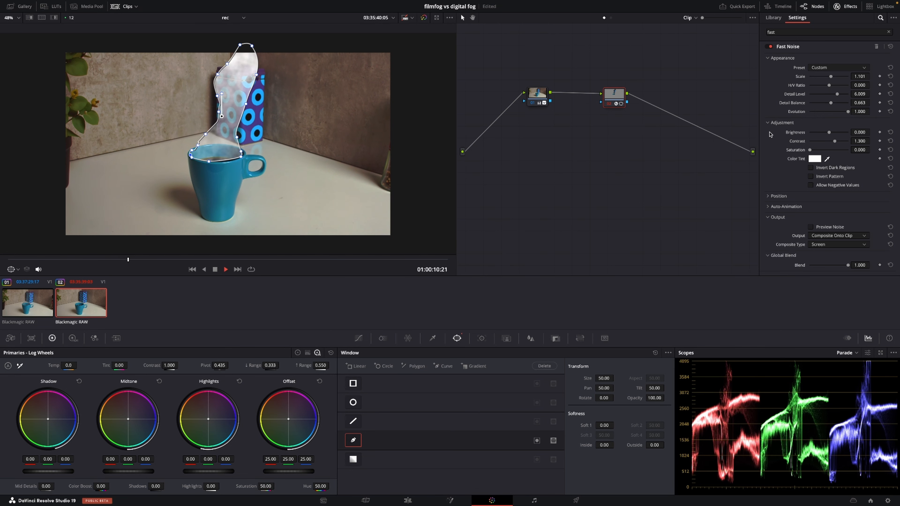
{"action": "key", "text": "space"}
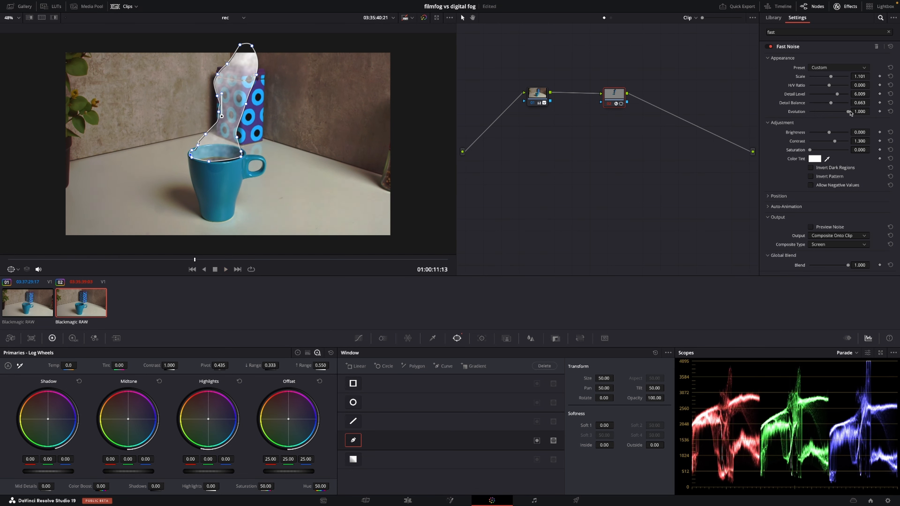
{"action": "left_click_drag", "start_coordinate": [850, 112], "coordinate": [814, 115]}
{"action": "key", "text": "space"}
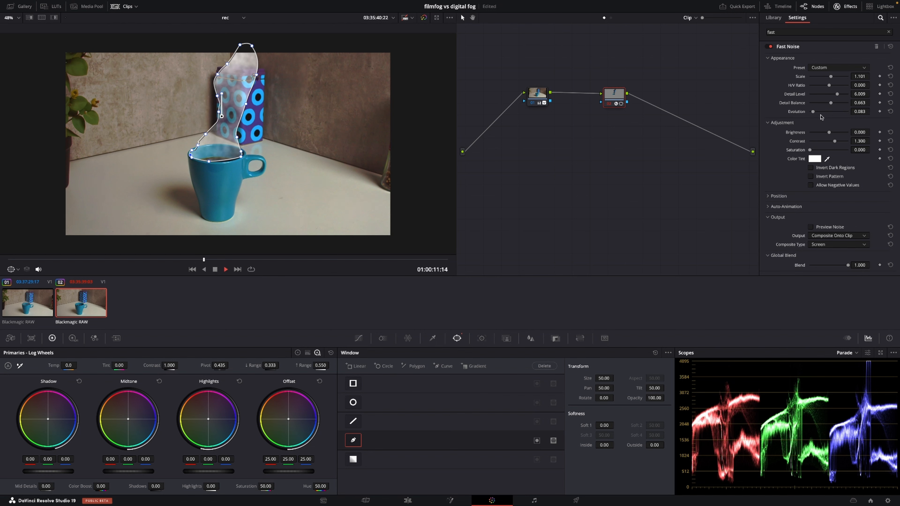
{"action": "key", "text": "space"}
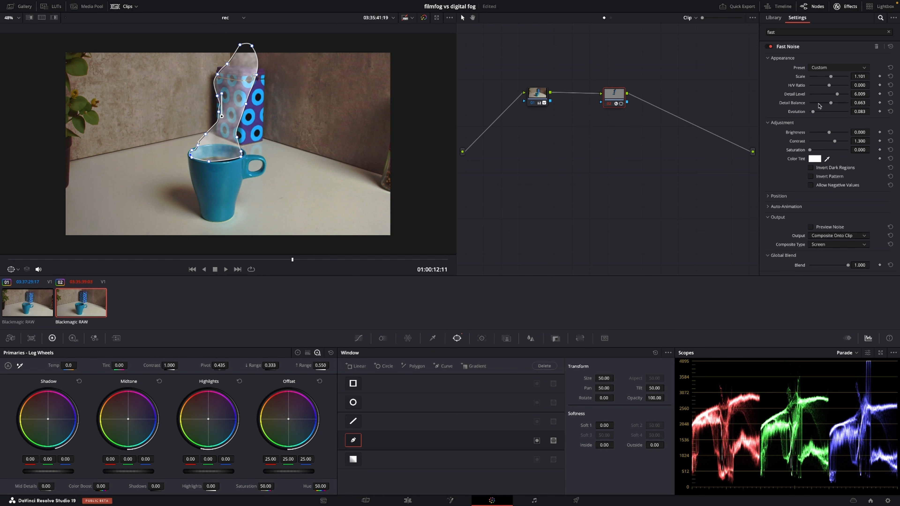
{"action": "left_click_drag", "start_coordinate": [814, 112], "coordinate": [812, 114]}
{"action": "key", "text": "space"}
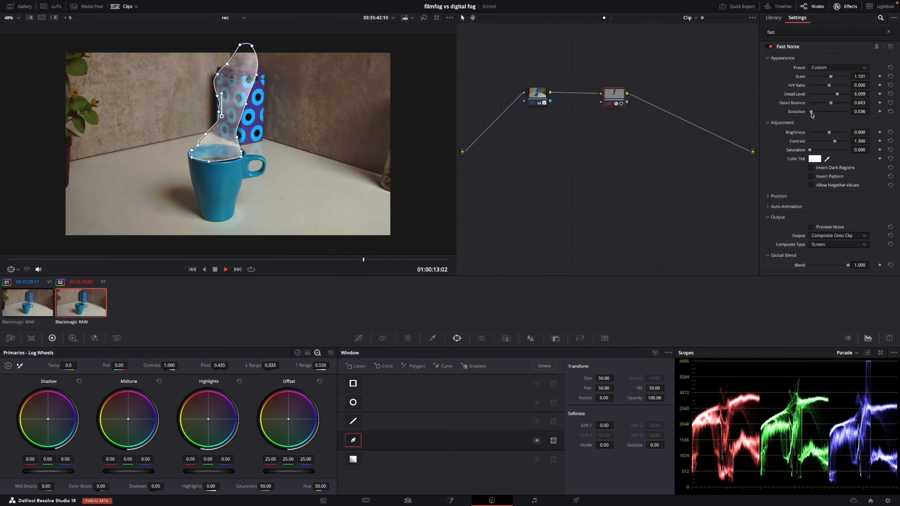
{"action": "key", "text": "space"}
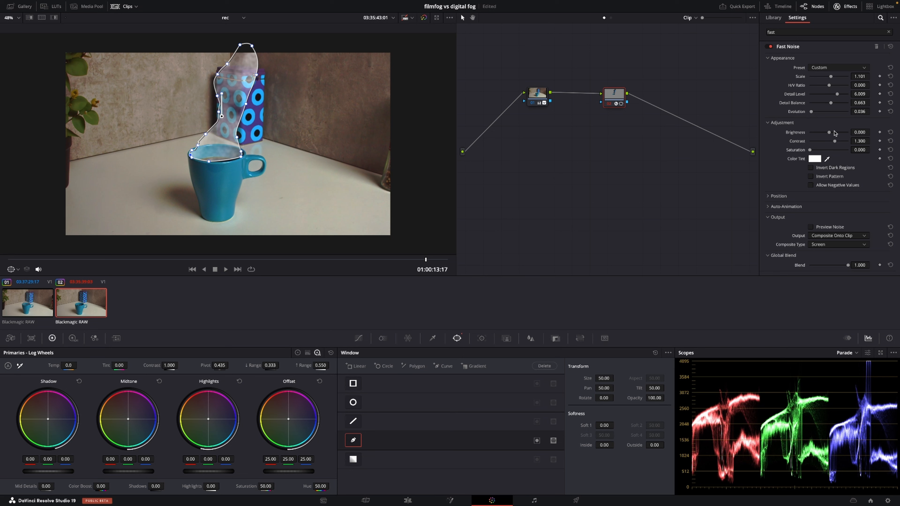
Set the noise brightness to -0.339 and contrast to 0.550, keeping saturation at 0.000
{"action": "left_click_drag", "start_coordinate": [829, 134], "coordinate": [821, 144]}
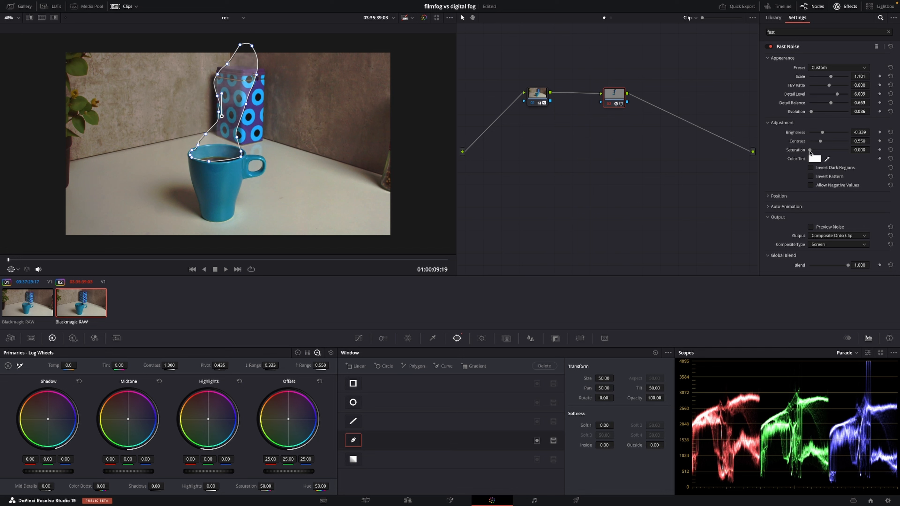
{"action": "left_click_drag", "start_coordinate": [811, 151], "coordinate": [802, 152]}
Keyframe the noise position from Y 0.500 at the clip's start to Y 0.718 at its end, and preview the motion
{"action": "left_click", "coordinate": [768, 197]}
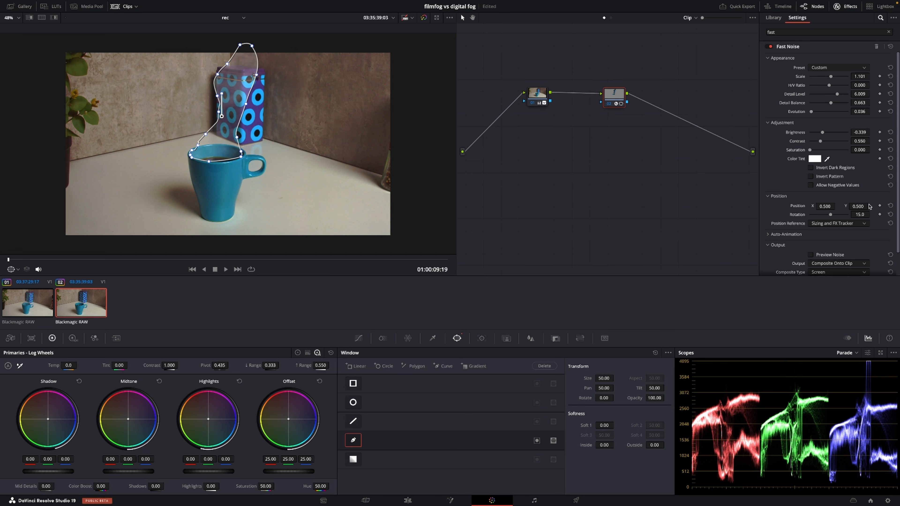
{"action": "left_click", "coordinate": [880, 206]}
{"action": "left_click_drag", "start_coordinate": [7, 262], "coordinate": [445, 260]}
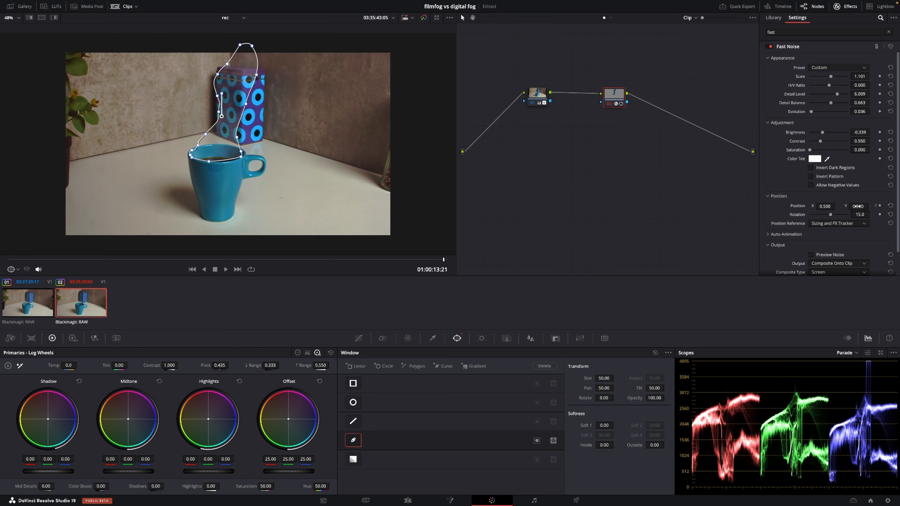
{"action": "left_click_drag", "start_coordinate": [858, 206], "coordinate": [875, 205]}
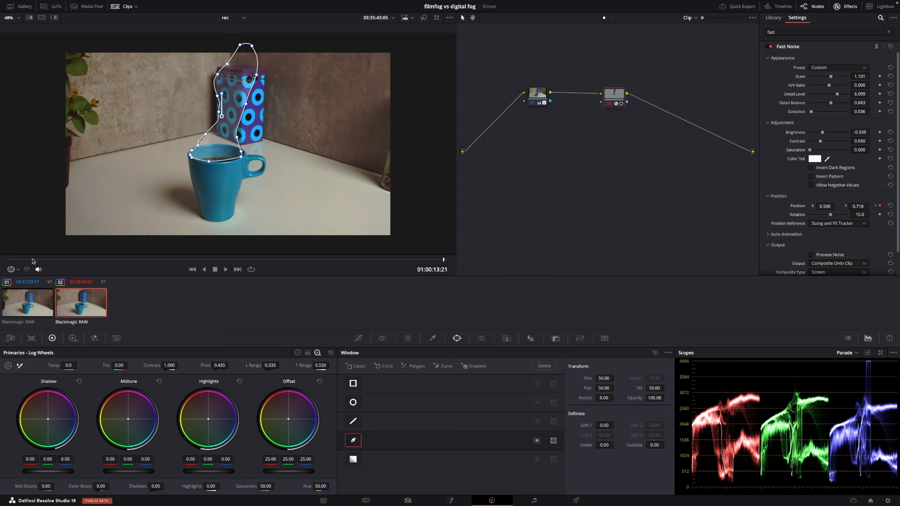
{"action": "left_click", "coordinate": [48, 259]}
{"action": "key", "text": "space"}
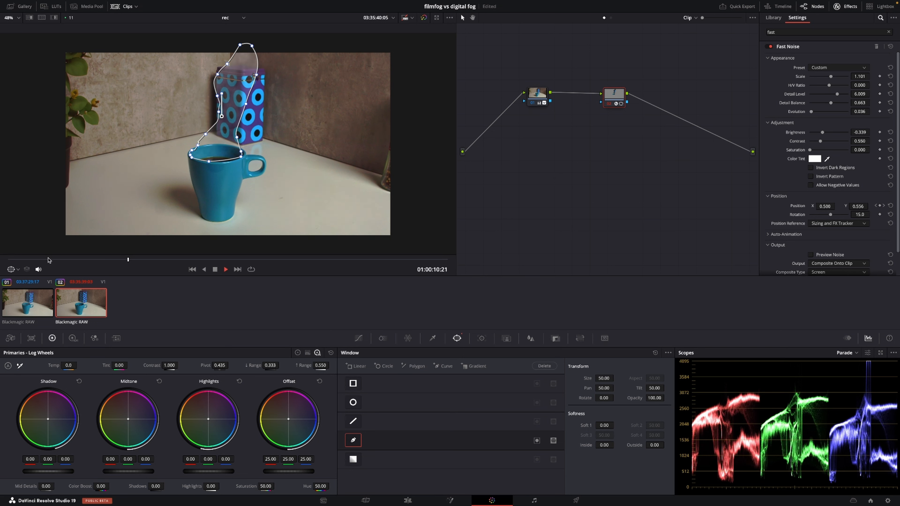
{"action": "key", "text": "space"}
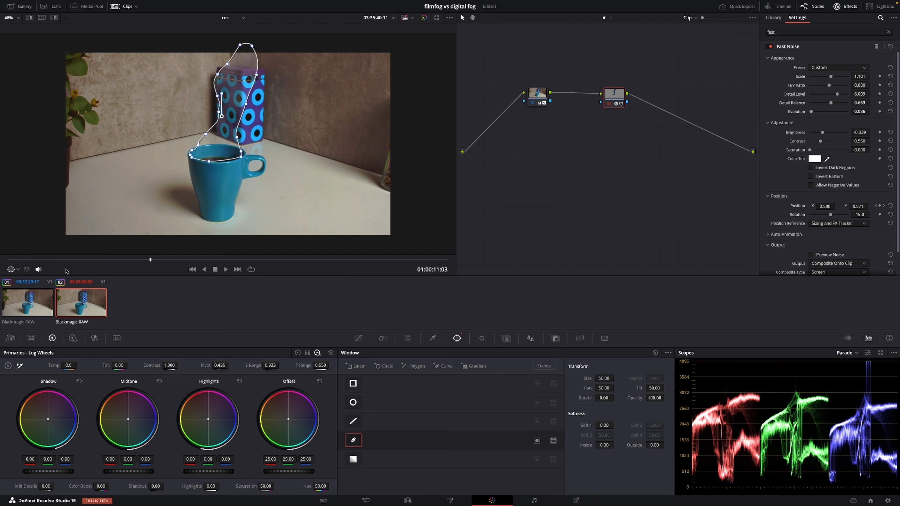
Hide the window outline in the viewer and soften the steam mask with Soft 1 at 1.18, Inside 1.84 and Outside 3.14
{"action": "left_click", "coordinate": [18, 270]}
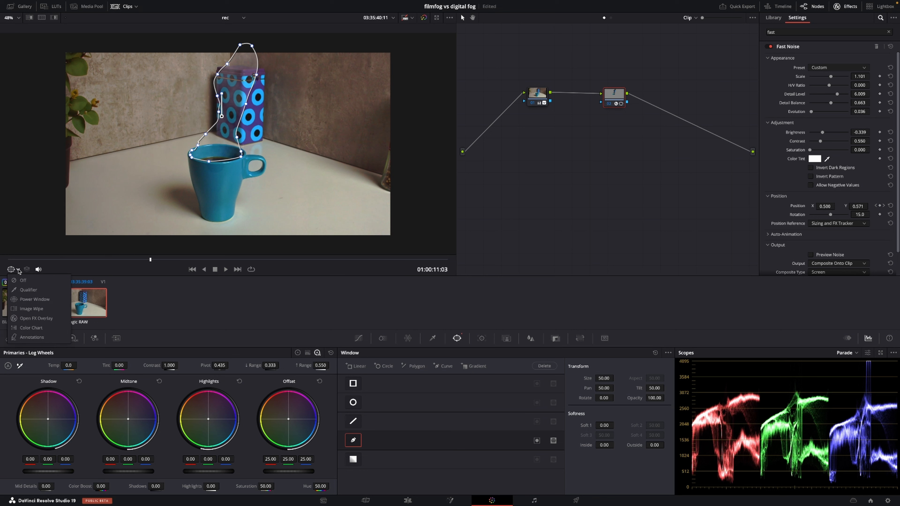
{"action": "left_click", "coordinate": [24, 280]}
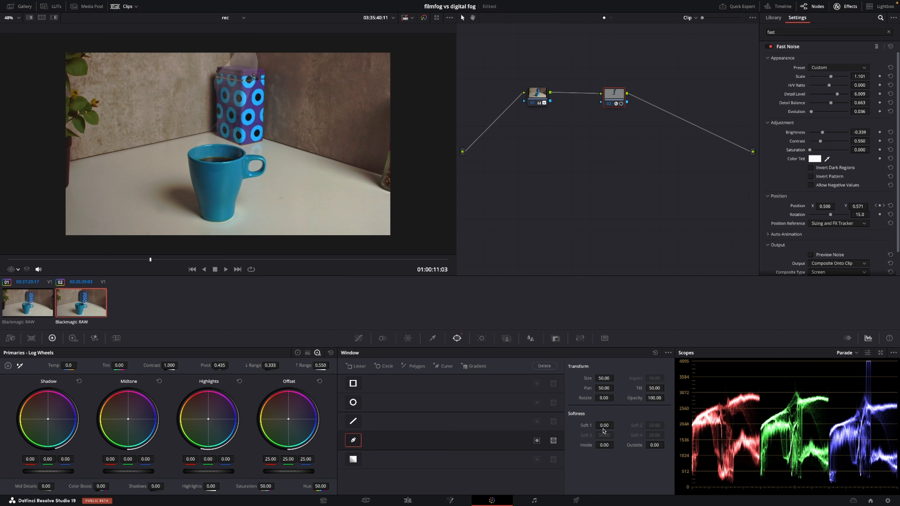
{"action": "left_click_drag", "start_coordinate": [610, 425], "coordinate": [616, 425]}
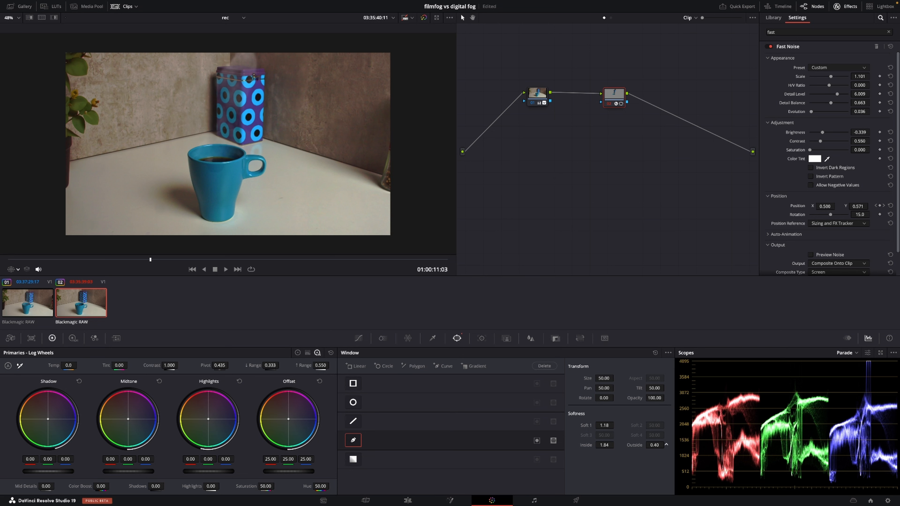
{"action": "left_click_drag", "start_coordinate": [667, 444], "coordinate": [666, 444]}
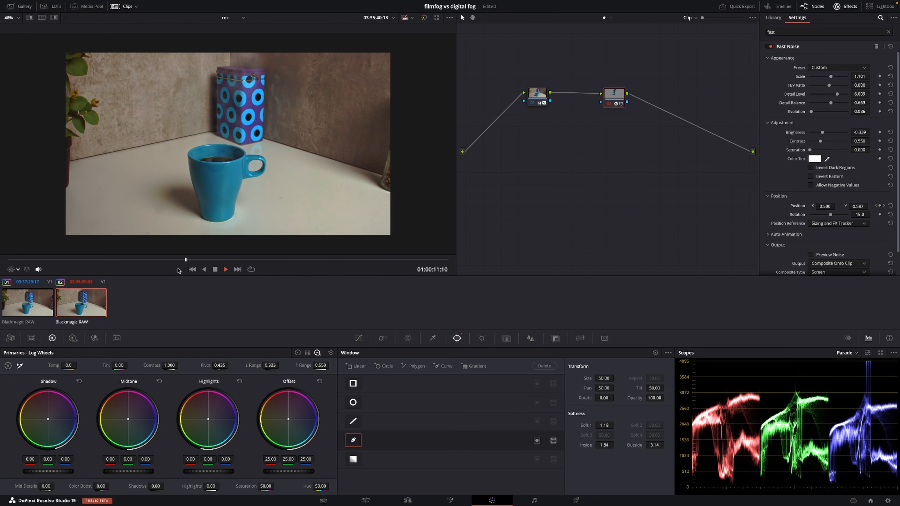
{"action": "key", "text": "space"}
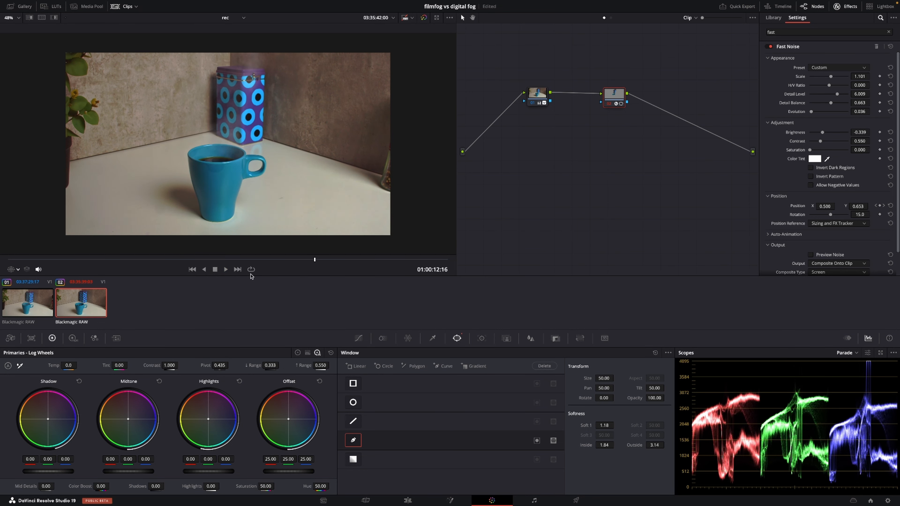
Set the noise auto-animation to Seethe 0.046, Velocity X -0.023 and Velocity Y 0.051
{"action": "scroll", "coordinate": [783, 178], "scroll_direction": "down", "scroll_amount": 2}
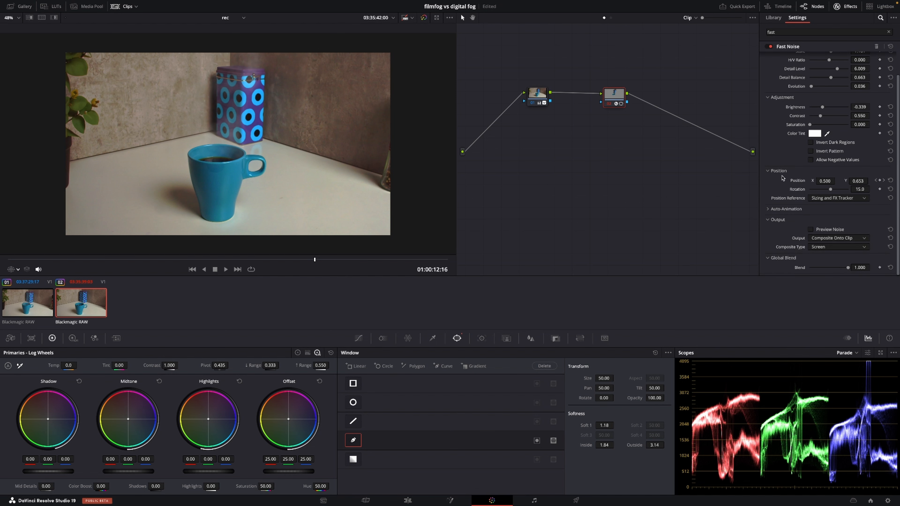
{"action": "left_click", "coordinate": [776, 209]}
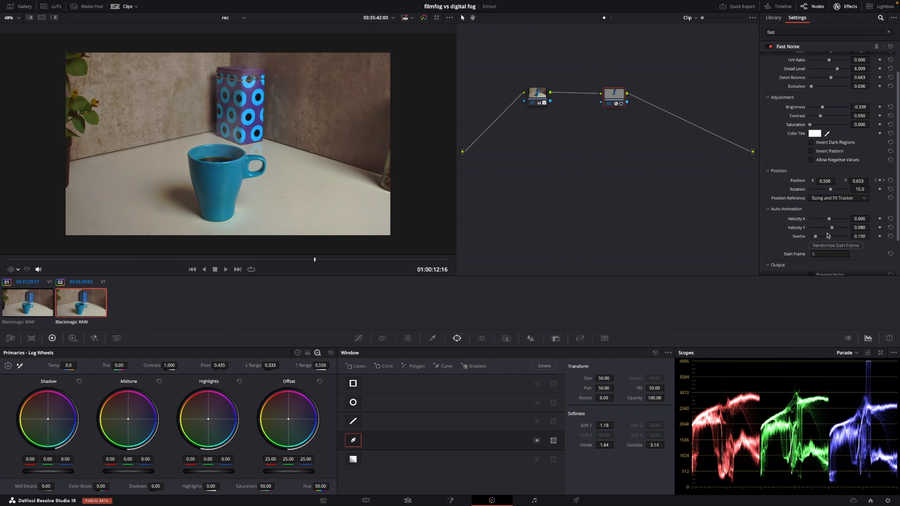
{"action": "left_click", "coordinate": [816, 238]}
{"action": "left_click_drag", "start_coordinate": [816, 239], "coordinate": [812, 238]}
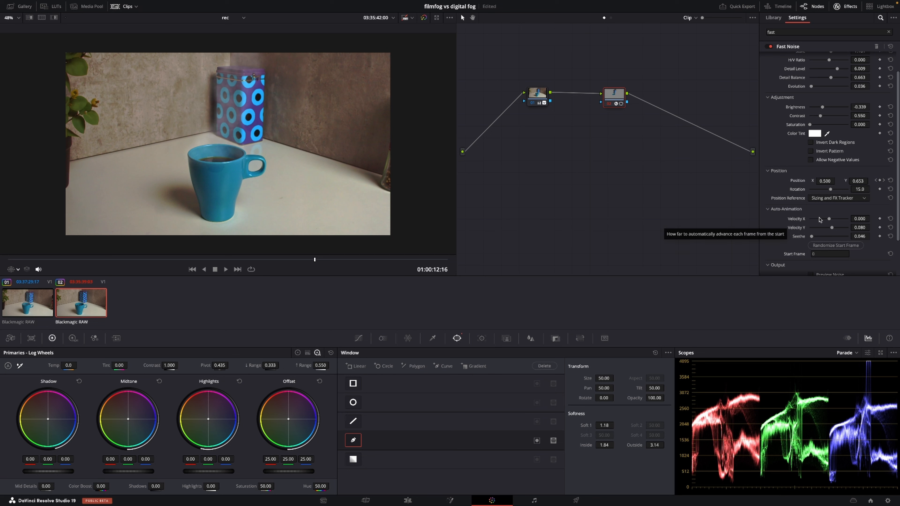
{"action": "left_click_drag", "start_coordinate": [830, 220], "coordinate": [828, 220]}
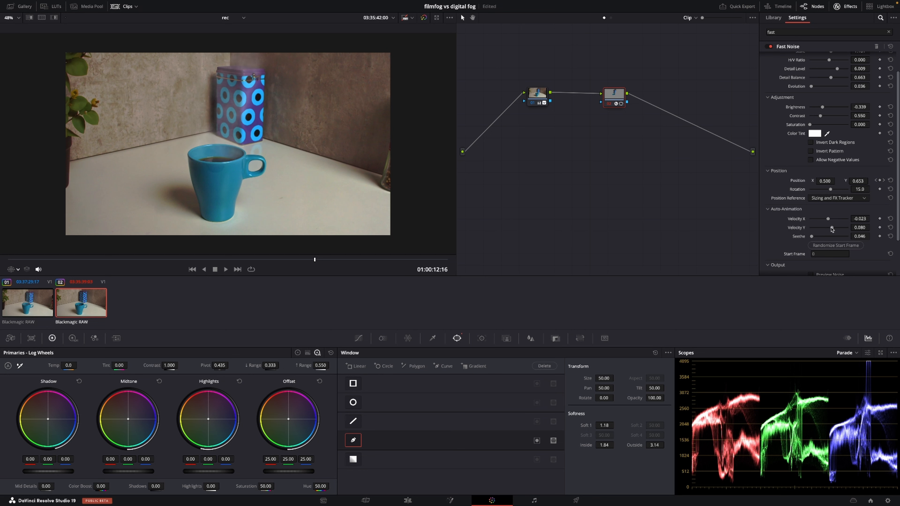
{"action": "left_click_drag", "start_coordinate": [832, 229], "coordinate": [831, 228]}
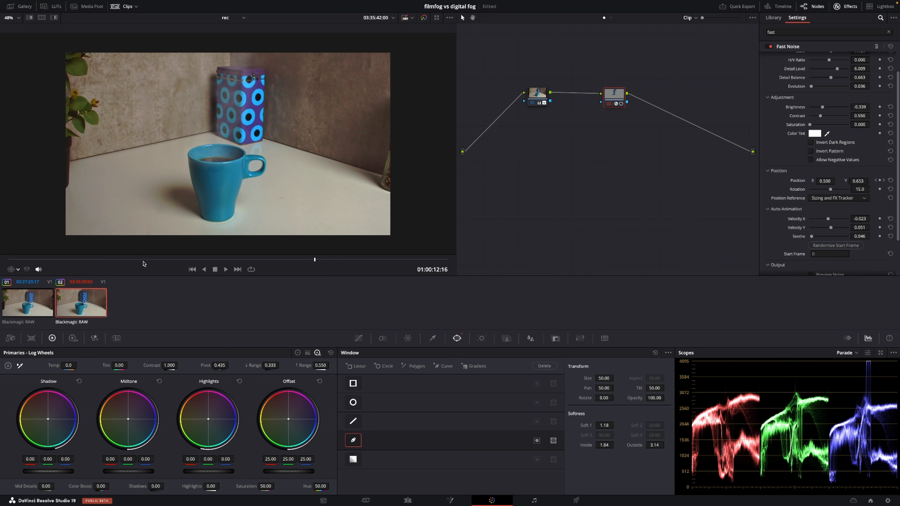
Play back the footage, including the first clip, to compare the steam, and return to the second clip
{"action": "key", "text": "space"}
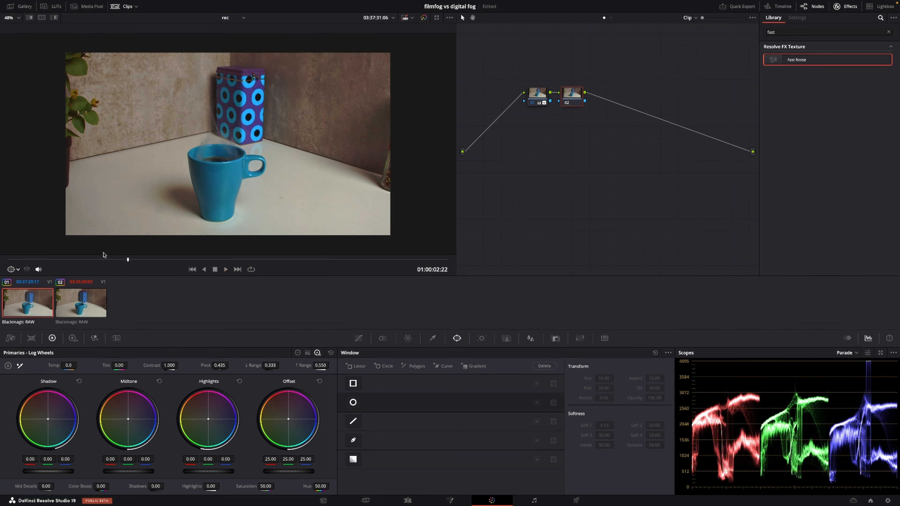
{"action": "key", "text": "space"}
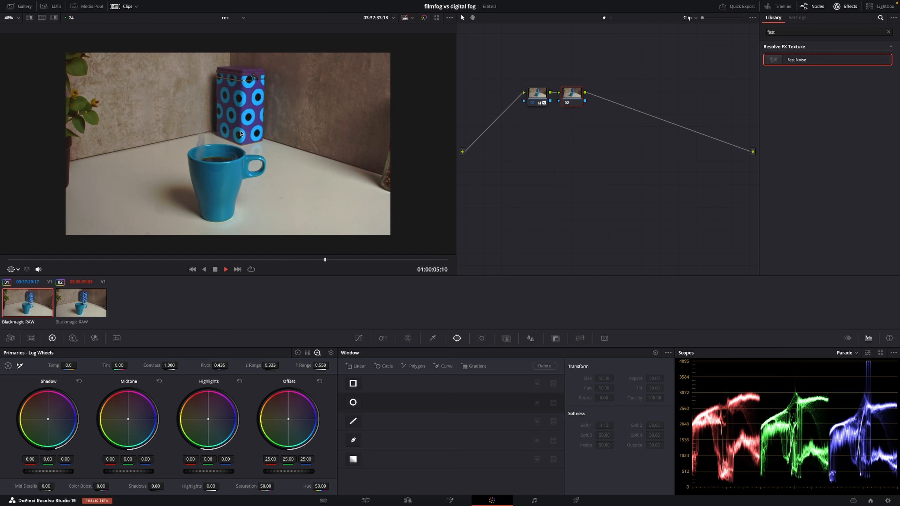
{"action": "key", "text": "space"}
{"action": "left_click", "coordinate": [95, 308]}
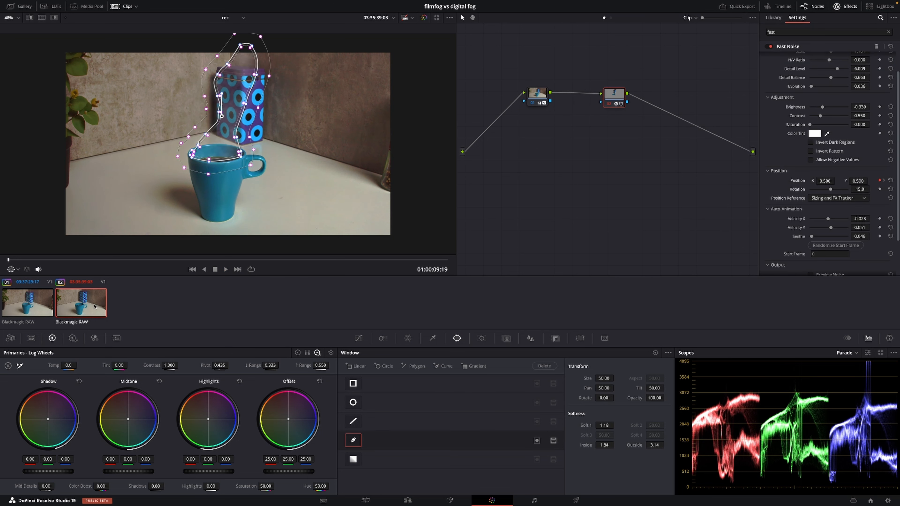
Turn off the viewer's on-screen overlay and set the Fast Noise contrast to 0.899 and brightness to -0.413 while previewing the steam
{"action": "left_click", "coordinate": [18, 269]}
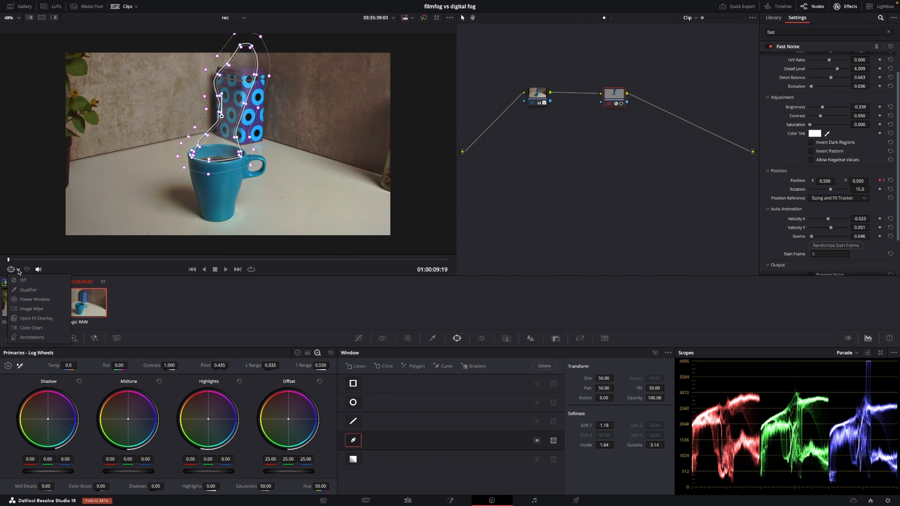
{"action": "left_click", "coordinate": [29, 283]}
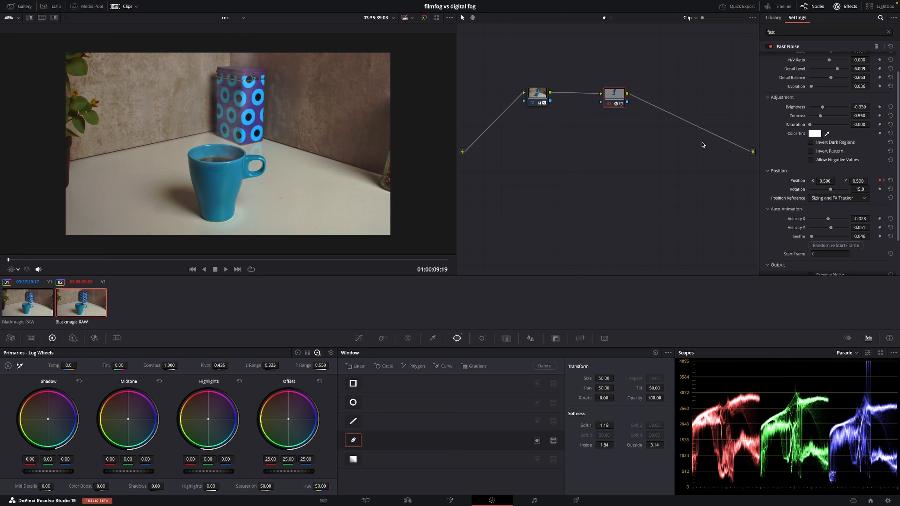
{"action": "left_click", "coordinate": [822, 116]}
{"action": "mouse_move", "coordinate": [822, 119]}
{"action": "left_mouse_down"}
{"action": "mouse_move", "coordinate": [830, 118]}
{"action": "mouse_move", "coordinate": [821, 108]}
{"action": "left_mouse_up"}
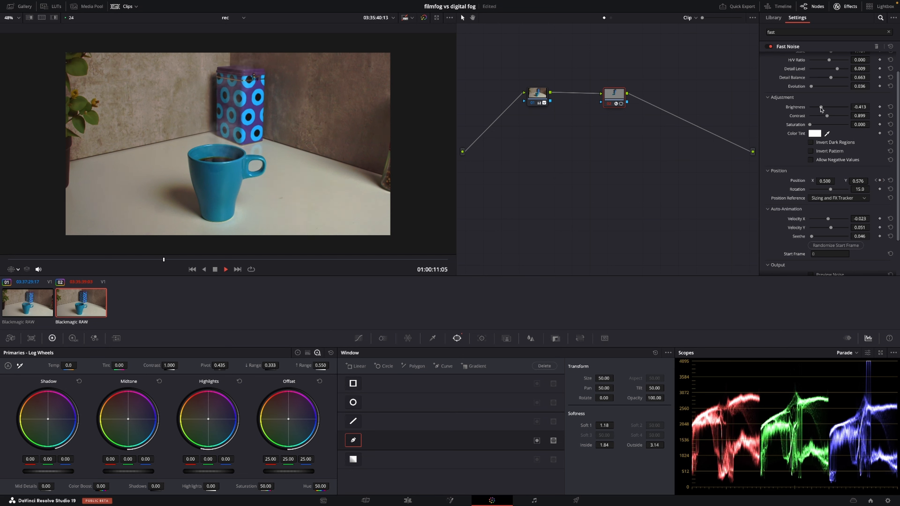
{"action": "key", "text": "space"}
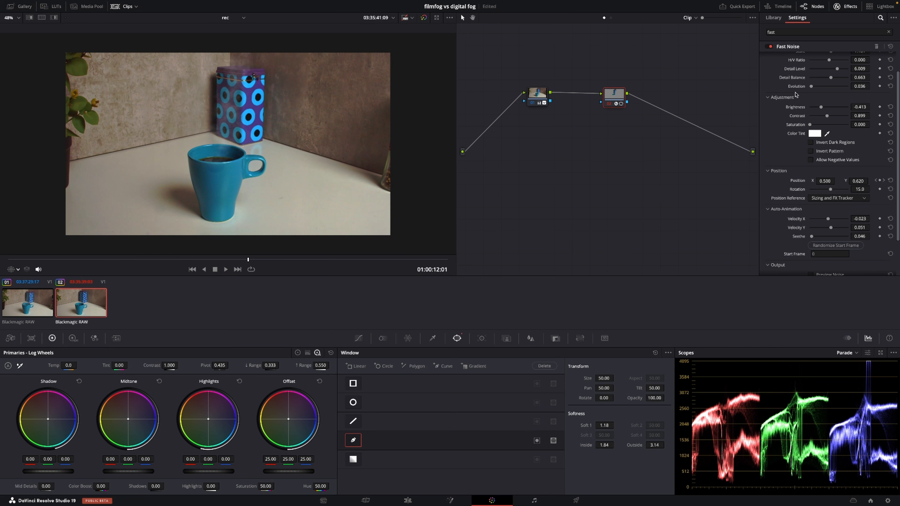
Set the noise Evolution to 0.019 and return to an earlier point in the second clip to check the steam
{"action": "scroll", "coordinate": [795, 95], "scroll_direction": "up", "scroll_amount": 2}
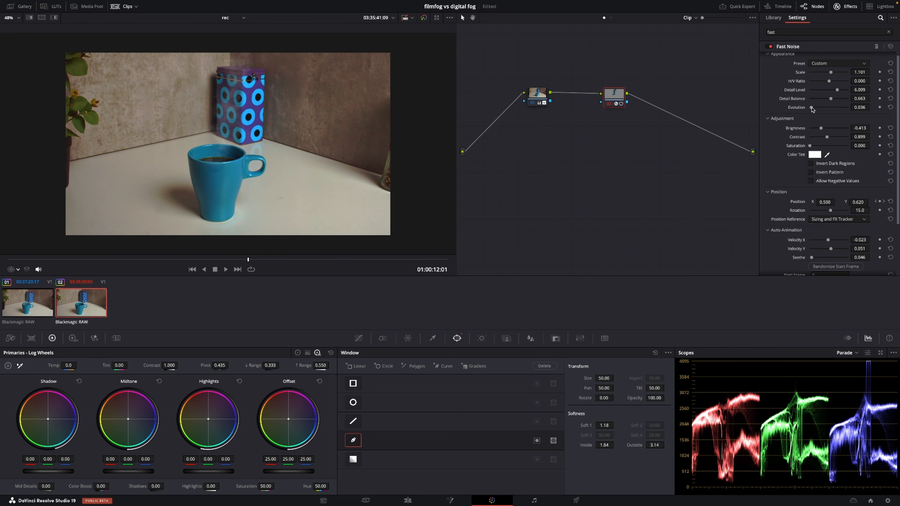
{"action": "left_click_drag", "start_coordinate": [812, 107], "coordinate": [810, 108]}
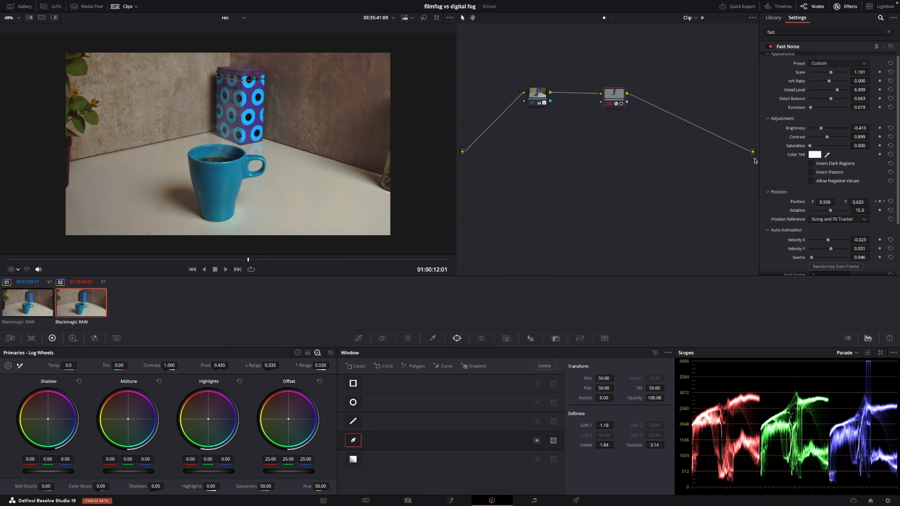
{"action": "left_click", "coordinate": [44, 260]}
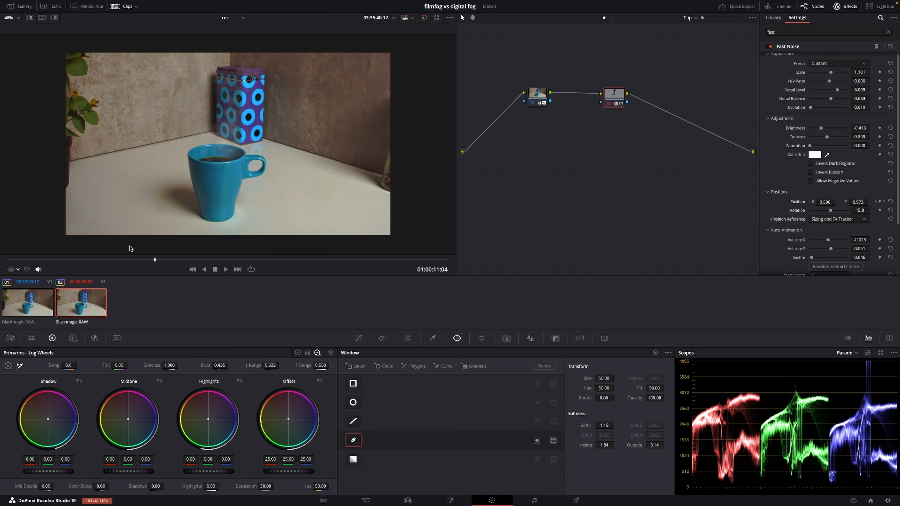